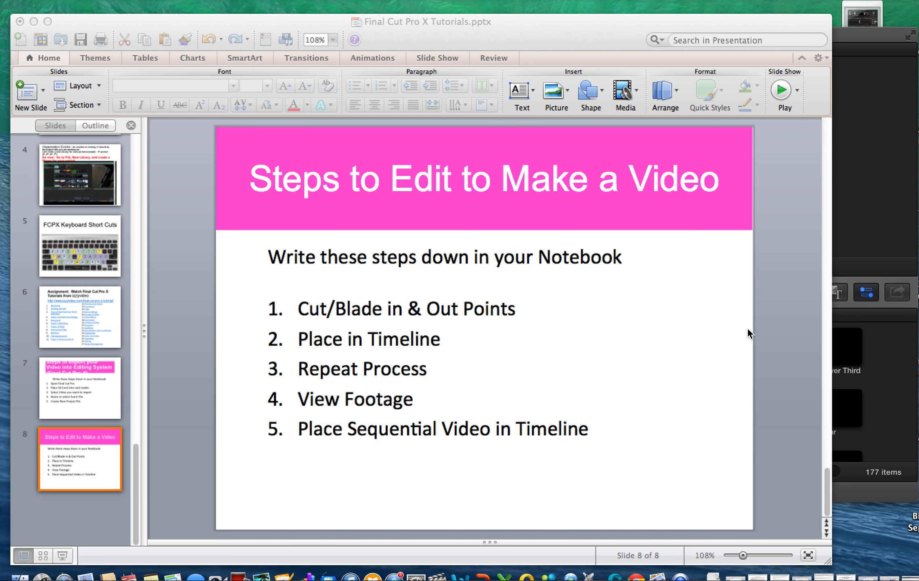
- Bring the Final Cut Pro window in front of the PowerPoint slides
left_click(863, 258)
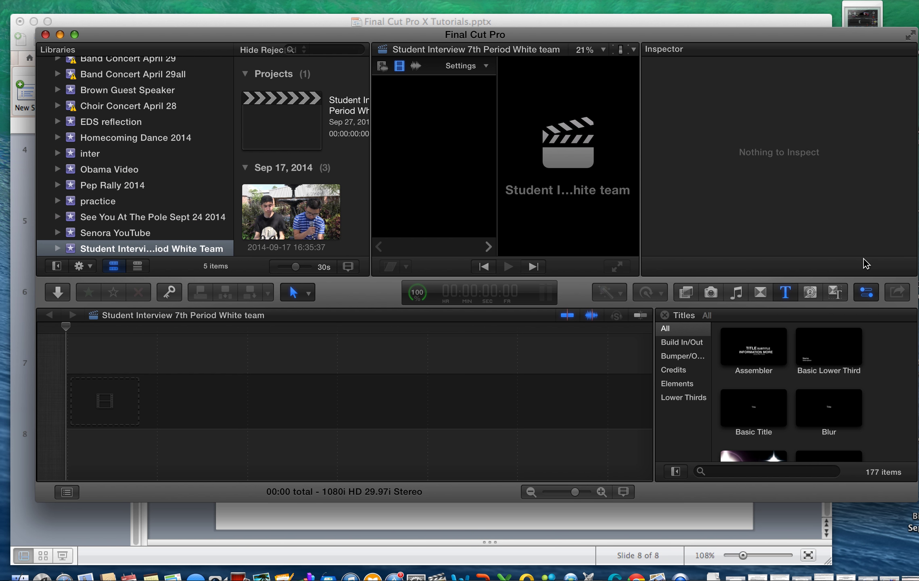
- Open the 9th Grade Talent Show event in the library
left_click(315, 211)
scroll(315, 212, "down", 2)
scroll(315, 211, "down", 3)
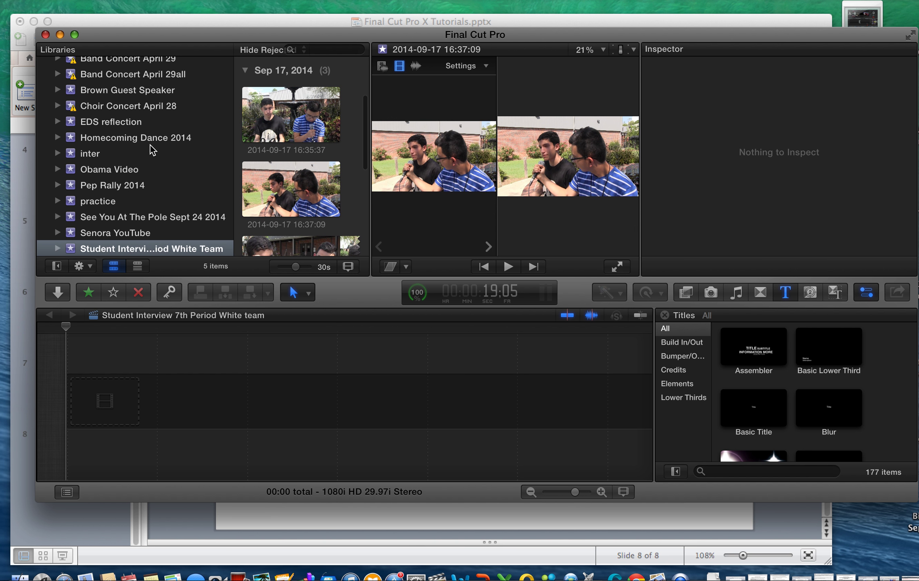
scroll(134, 120, "up", 2)
scroll(134, 121, "up", 2)
scroll(134, 120, "up", 1)
scroll(134, 121, "up", 1)
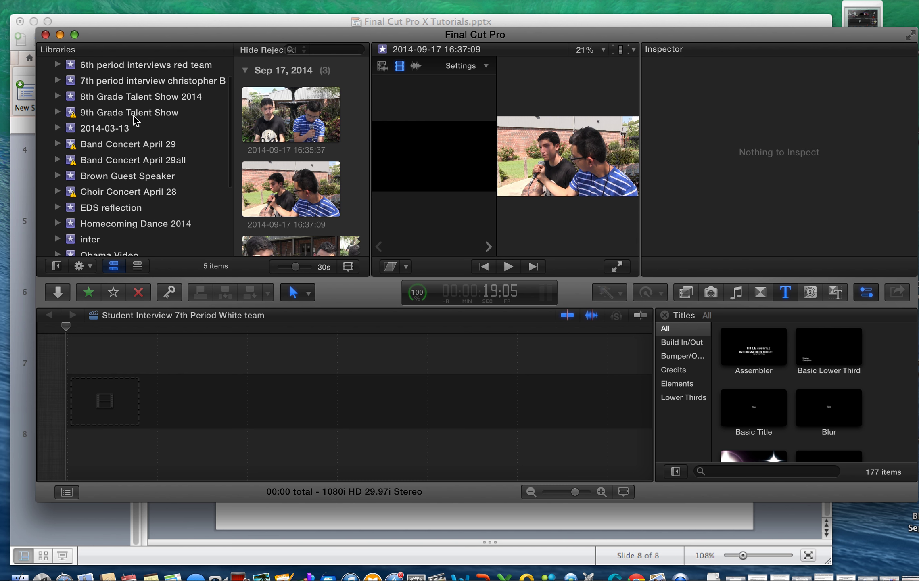
scroll(134, 120, "up", 1)
left_click(134, 120)
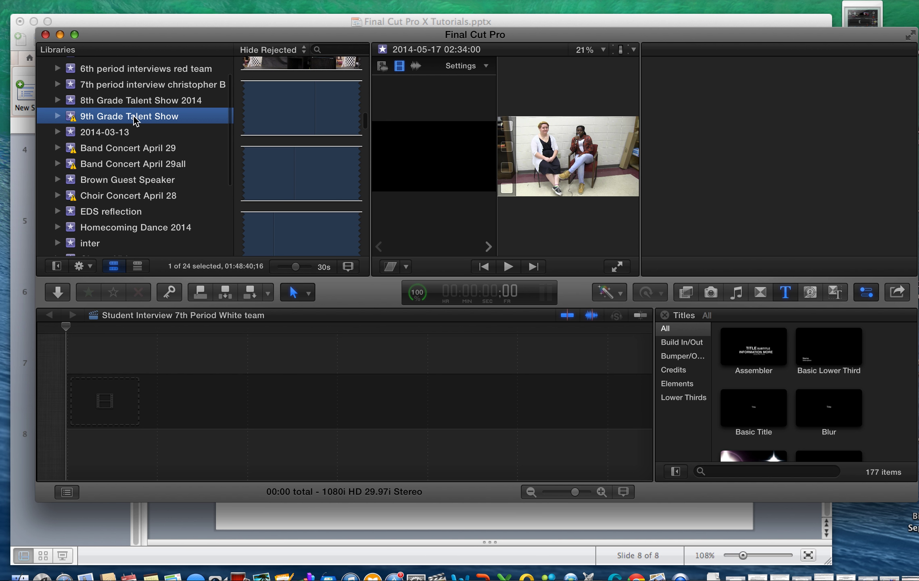
scroll(135, 108, "up", 1)
scroll(135, 108, "up", 1)
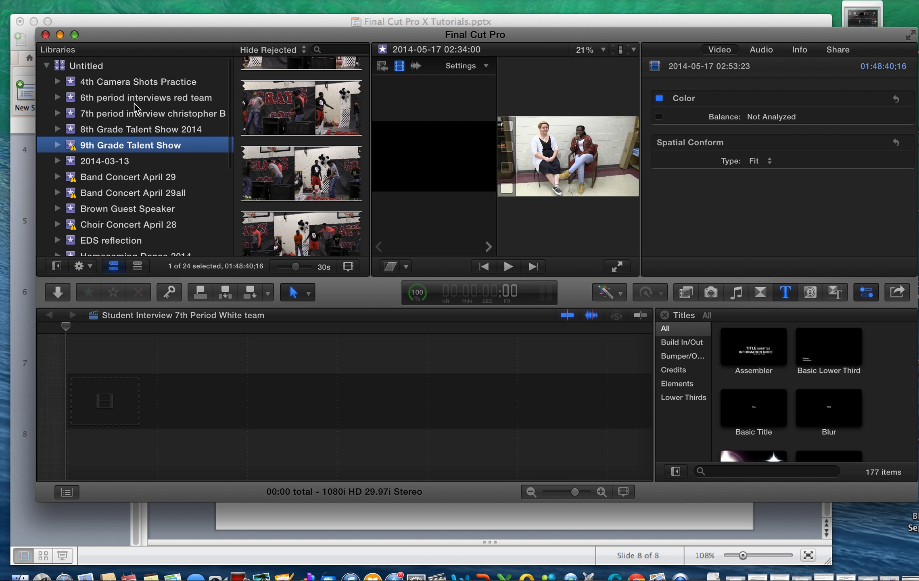
- Set clip zoom to 1m, widen the browser, and pick the 02:35:30 interview clip
left_click(263, 101)
left_click_drag(296, 267, 293, 267)
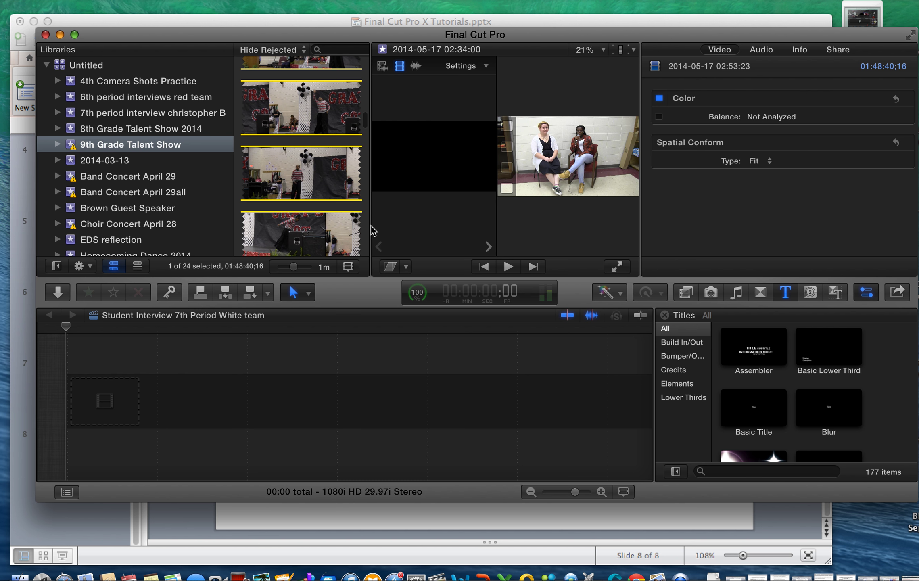
left_click_drag(371, 224, 470, 214)
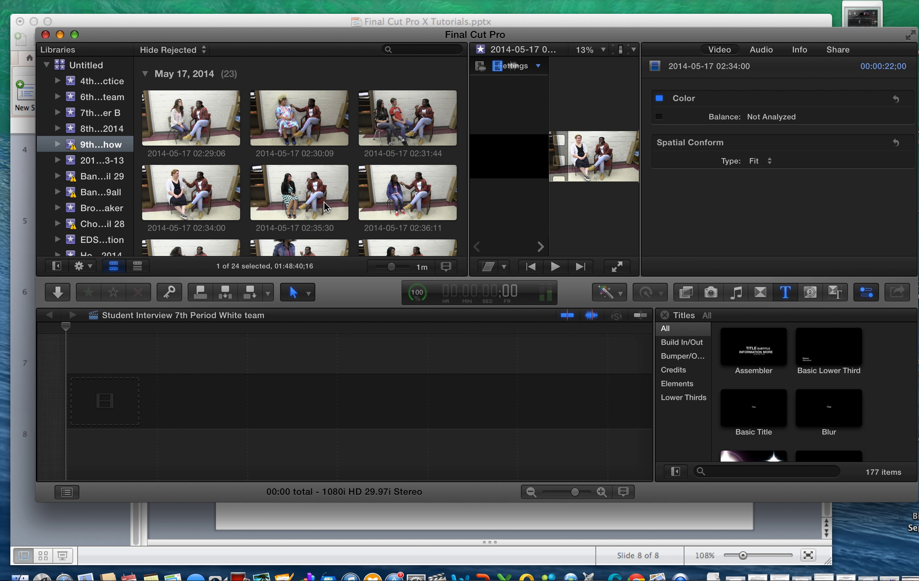
left_click(278, 198)
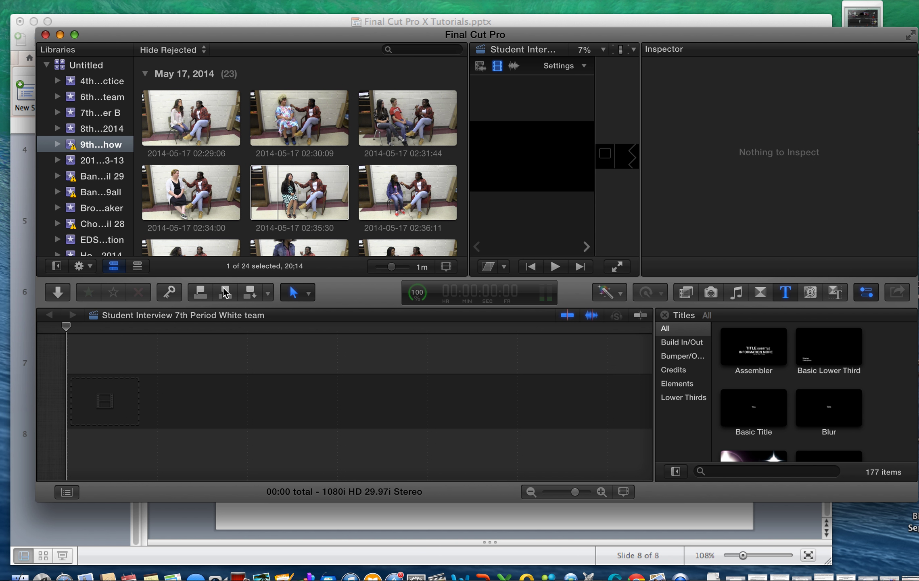
left_click(231, 342)
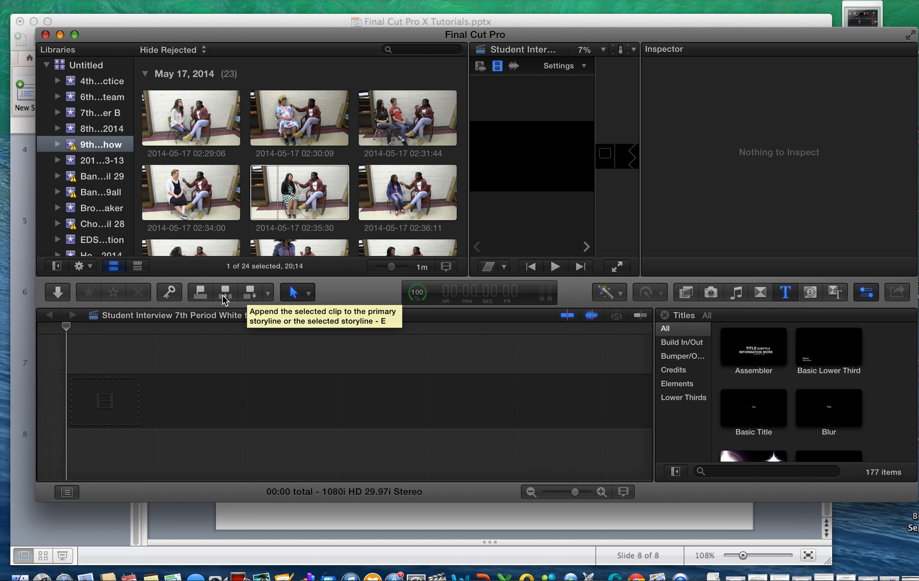
- Drag the 02:35:30 interview clip to the start of the empty timeline
left_click(281, 186)
left_click_drag(281, 186, 272, 208)
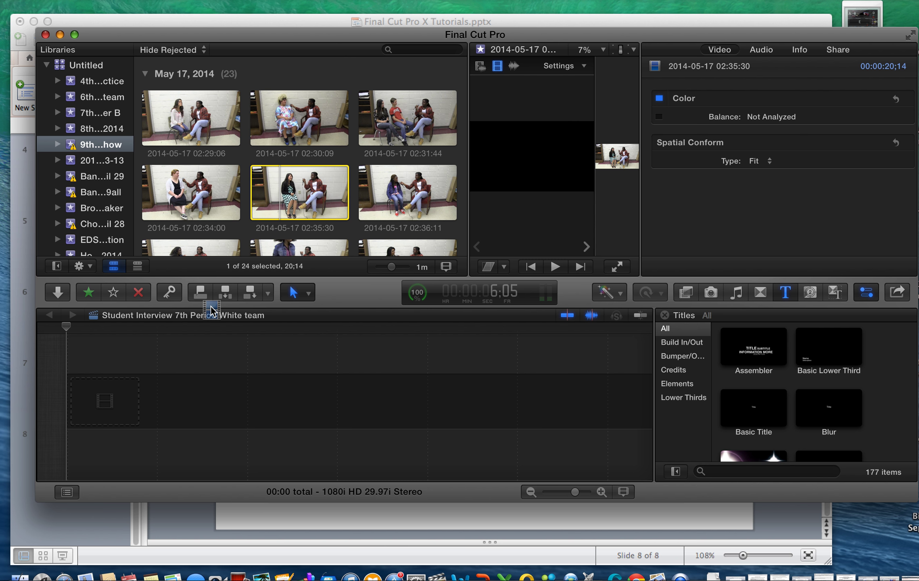
left_click_drag(211, 310, 145, 389)
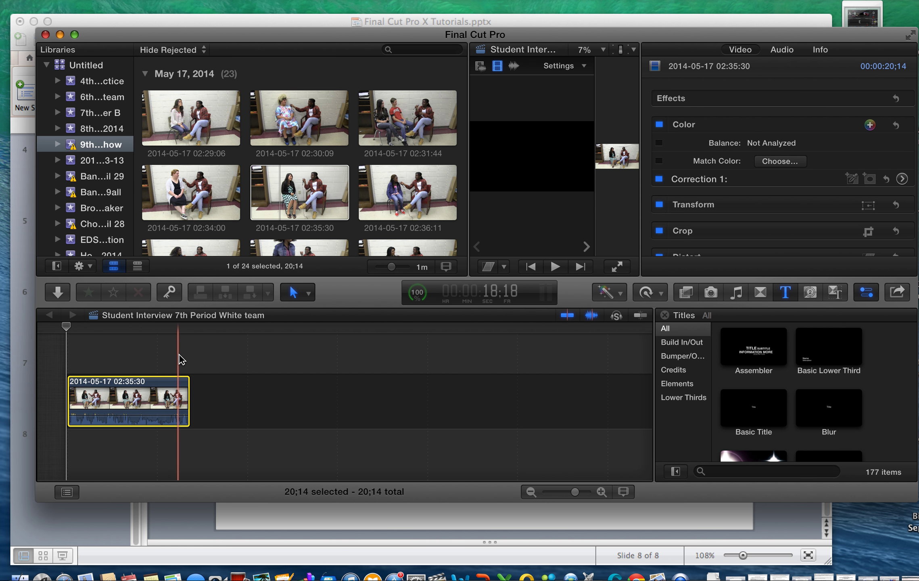
left_click(269, 199)
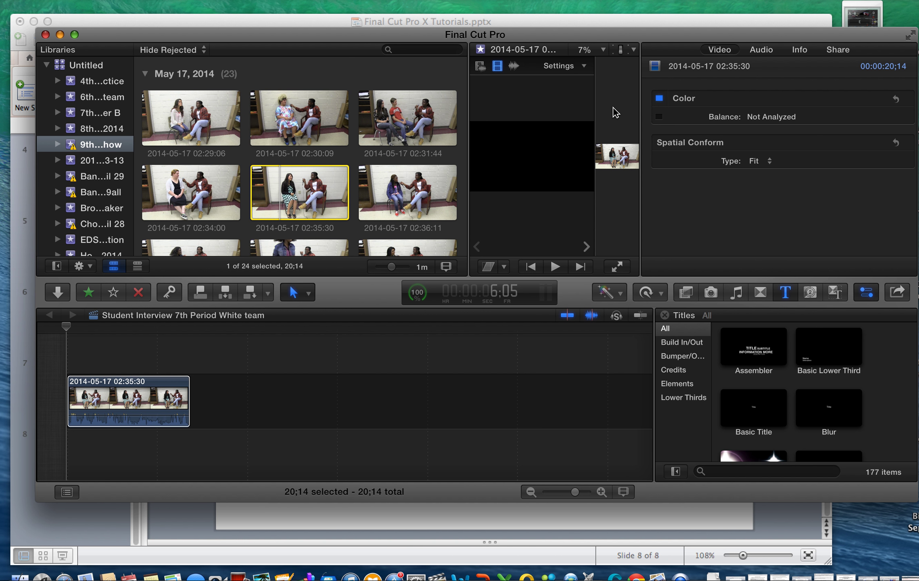
- Narrow the clip browser and set clip zoom to 10m
left_click(595, 118)
left_click_drag(470, 140, 383, 127)
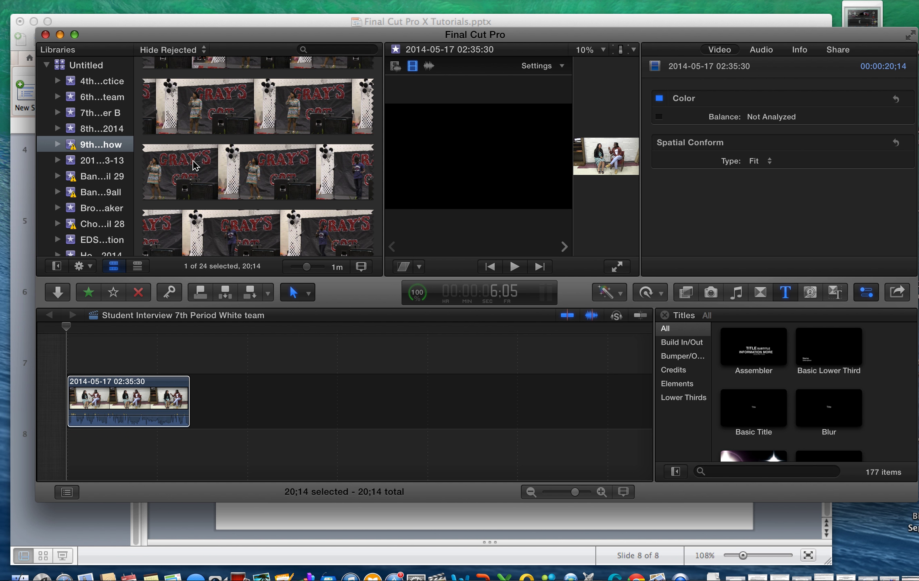
scroll(192, 161, "down", 10)
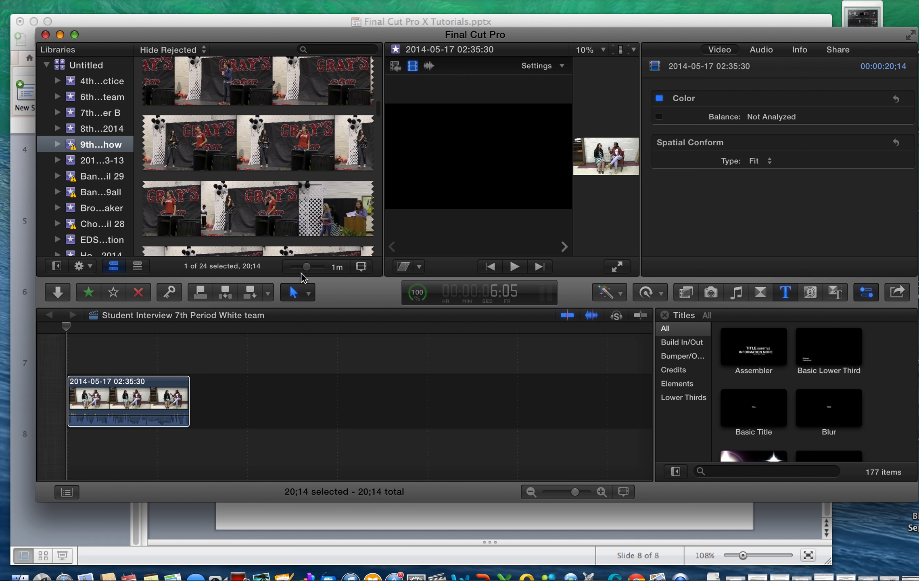
left_click_drag(306, 267, 299, 267)
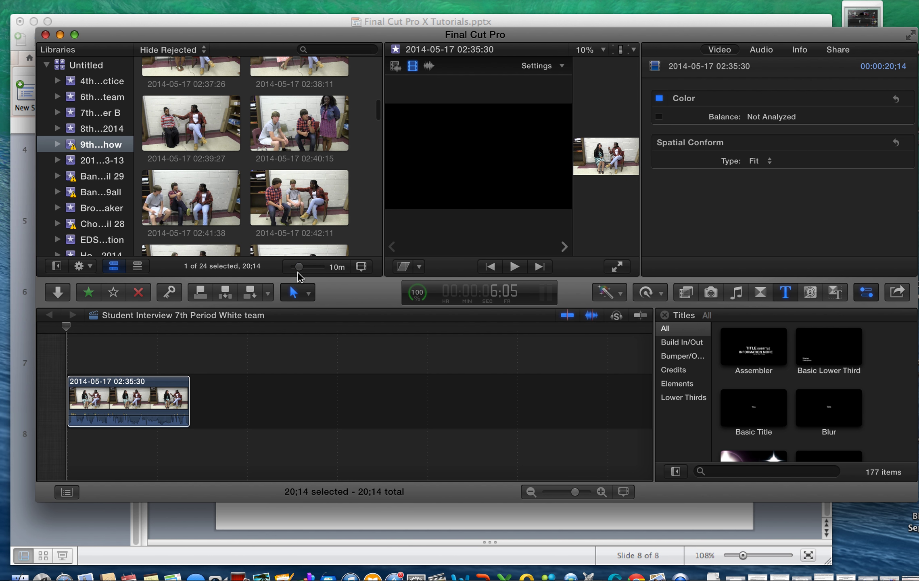
- Mark In and Out on the 02:39:27 clip and append that 16-second range
left_click(157, 117)
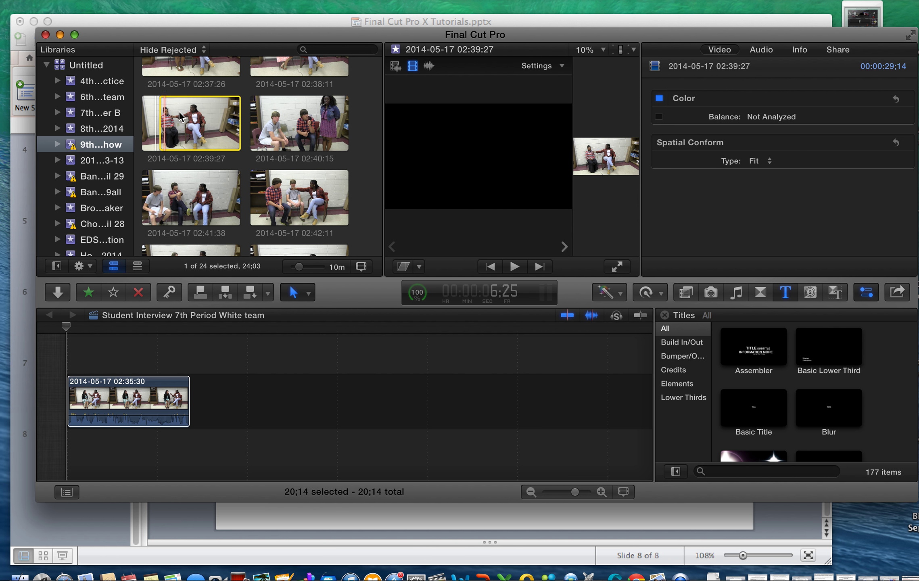
key("i")
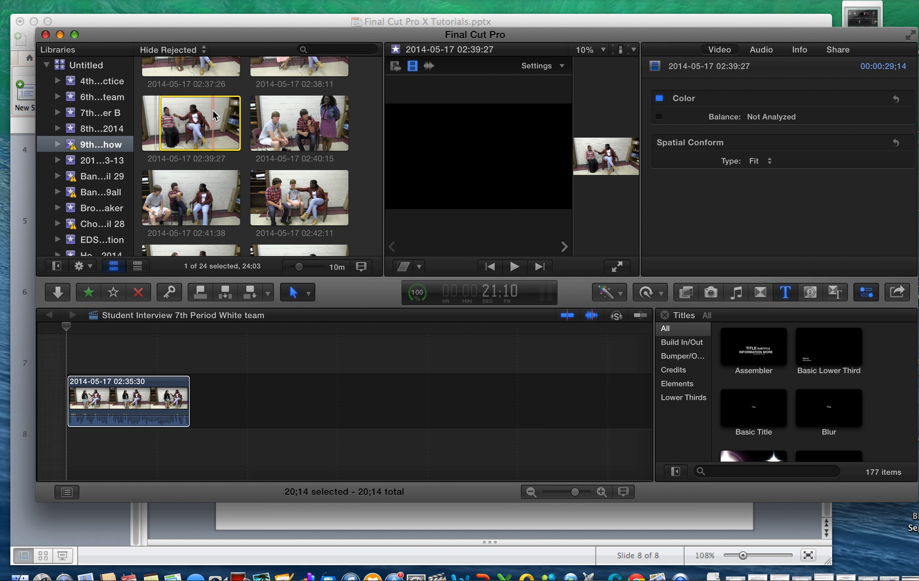
key("o")
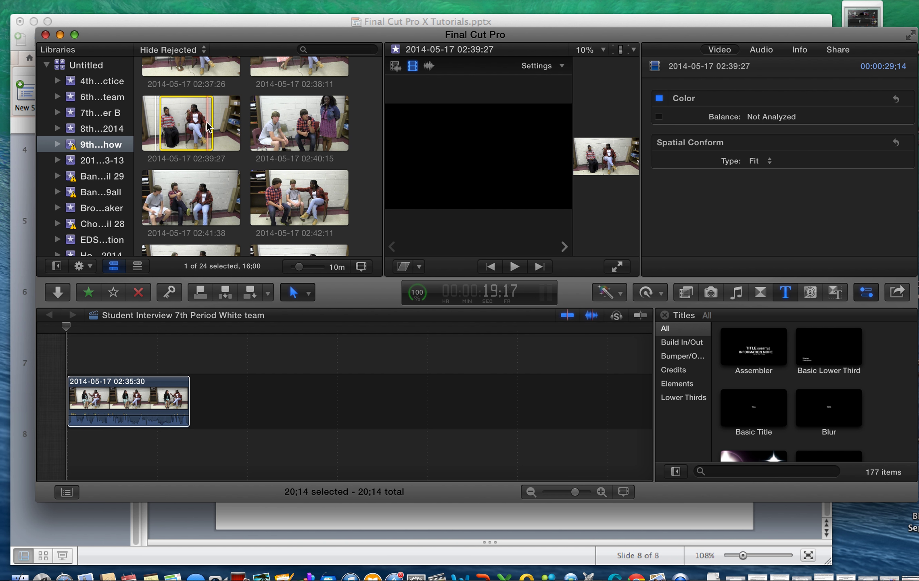
left_click(161, 399)
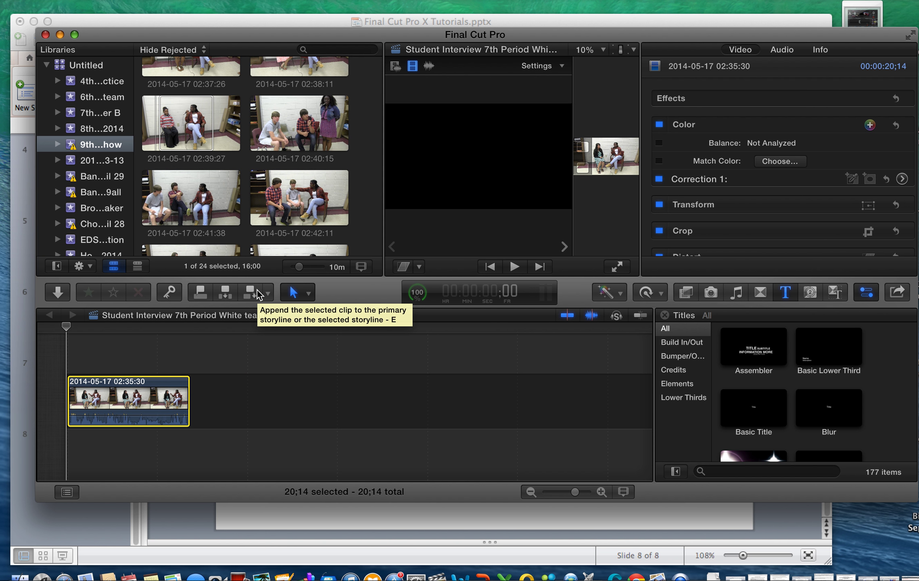
left_click(249, 292)
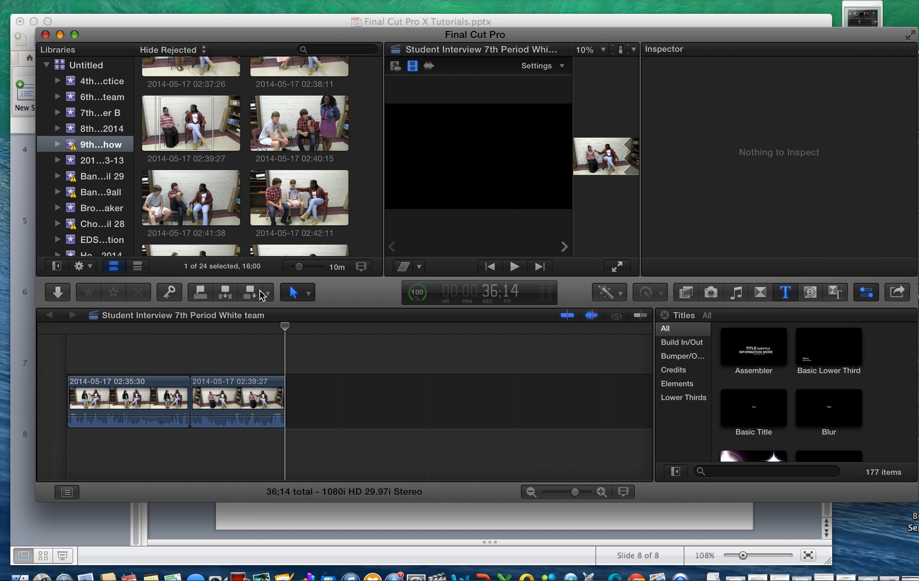
left_click(265, 233)
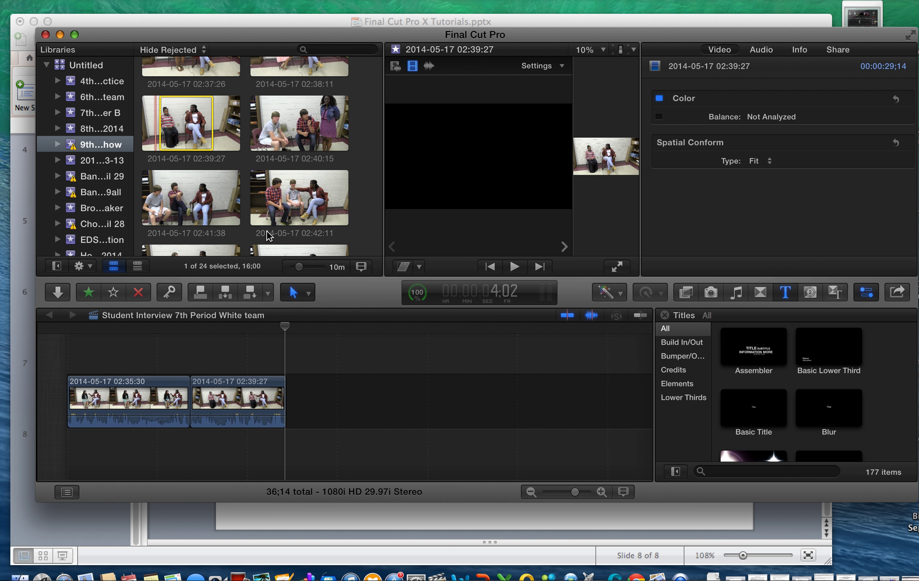
- Mark In and Out points on the 02:42:11 clip and play the range back
left_click(264, 208)
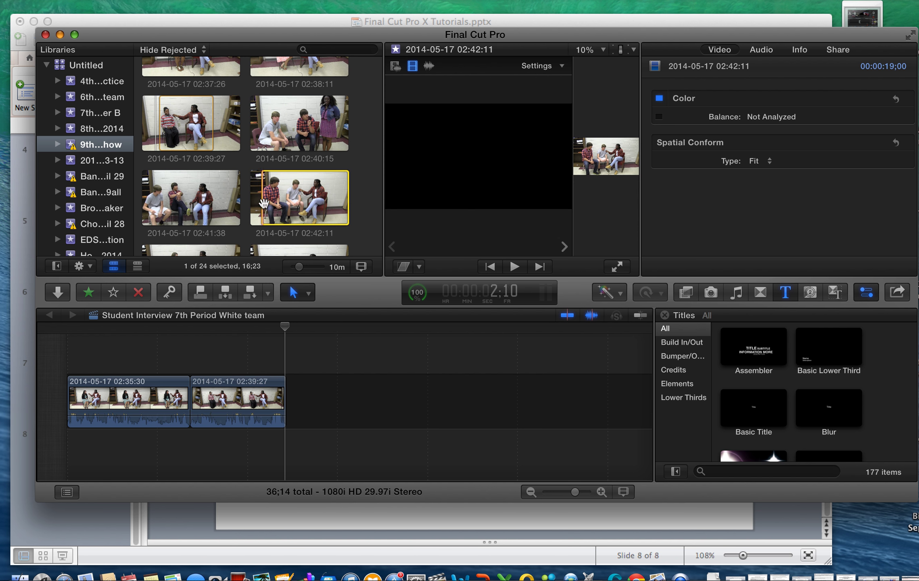
key("i")
key("o")
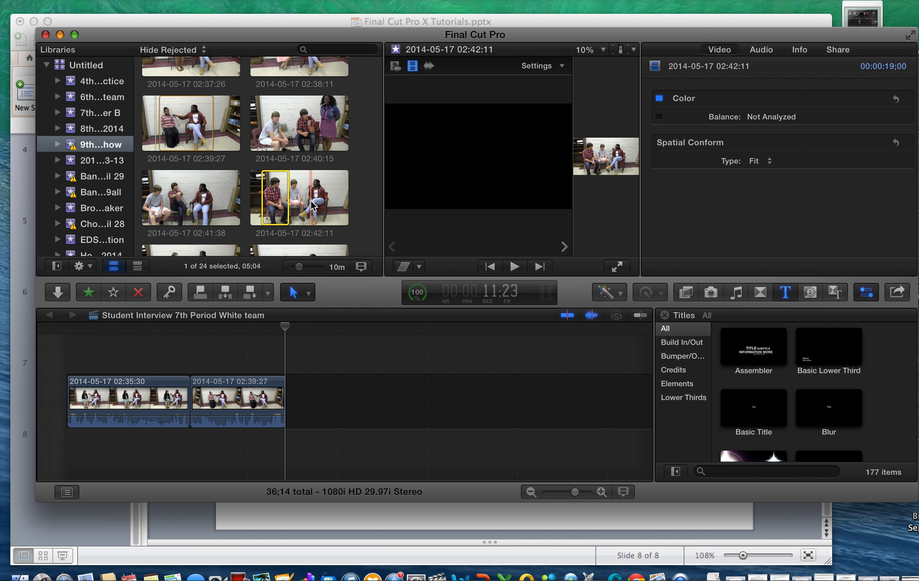
key("i")
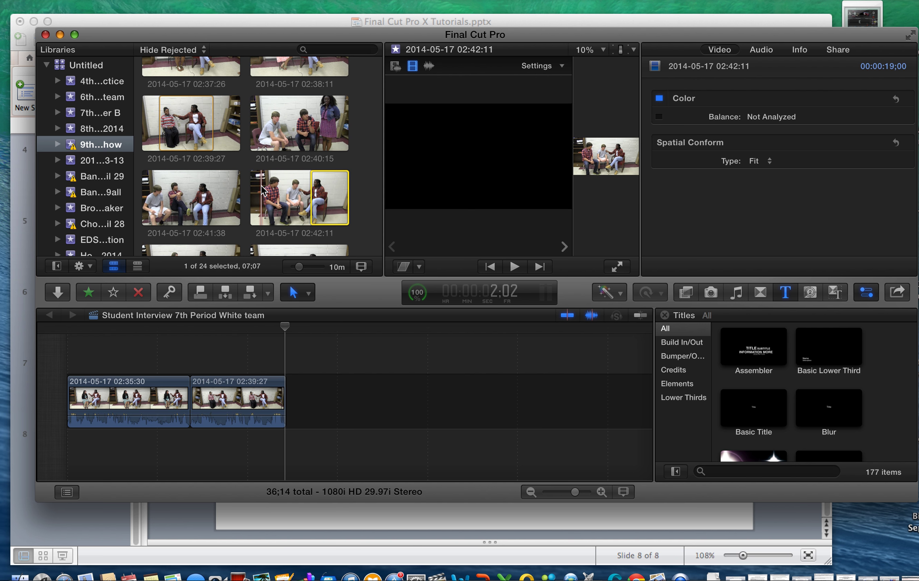
key("i")
key("space")
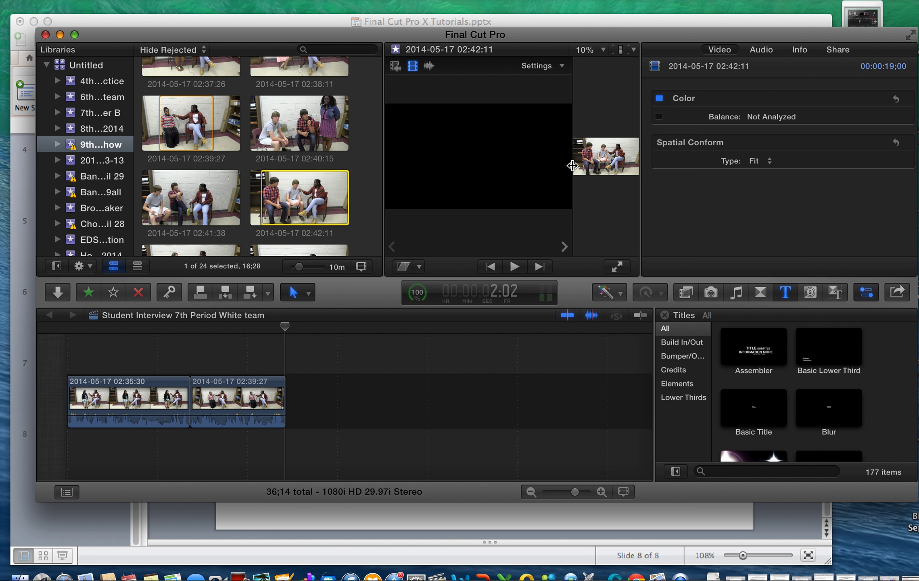
- Enlarge the viewer to 50% zoom and change the video/audio add option
left_click_drag(573, 165, 427, 146)
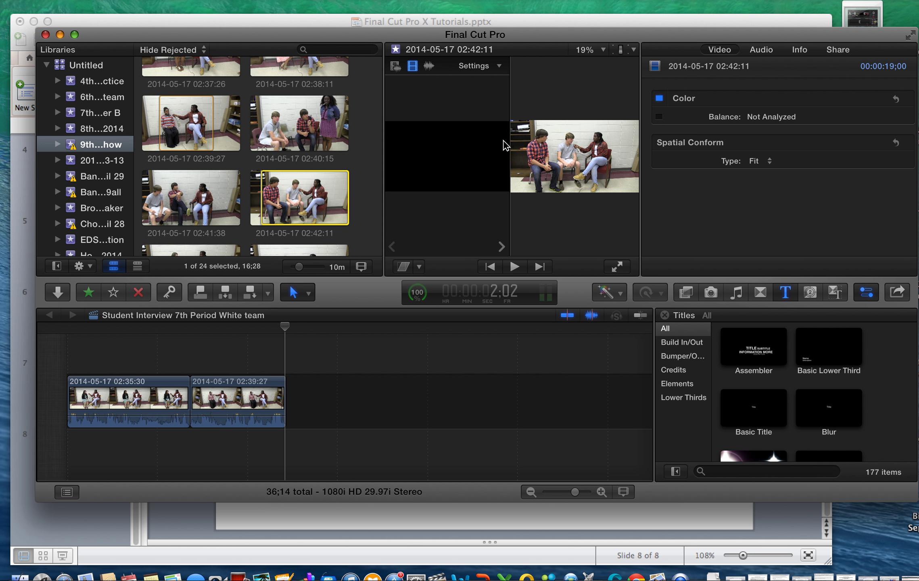
left_click(602, 50)
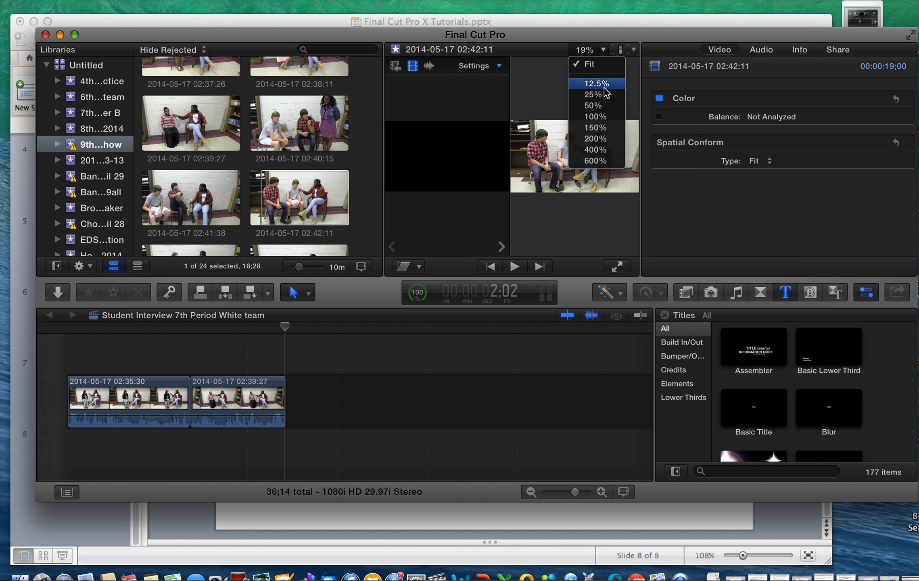
left_click(605, 105)
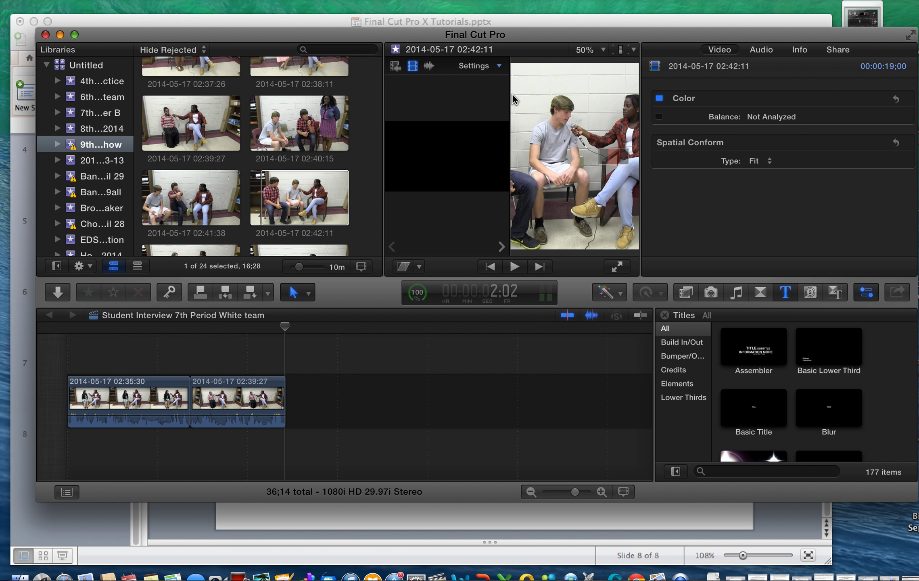
left_click(426, 69)
- Mark two ranges on the 02:42:11 clip and preview them
left_click(280, 178)
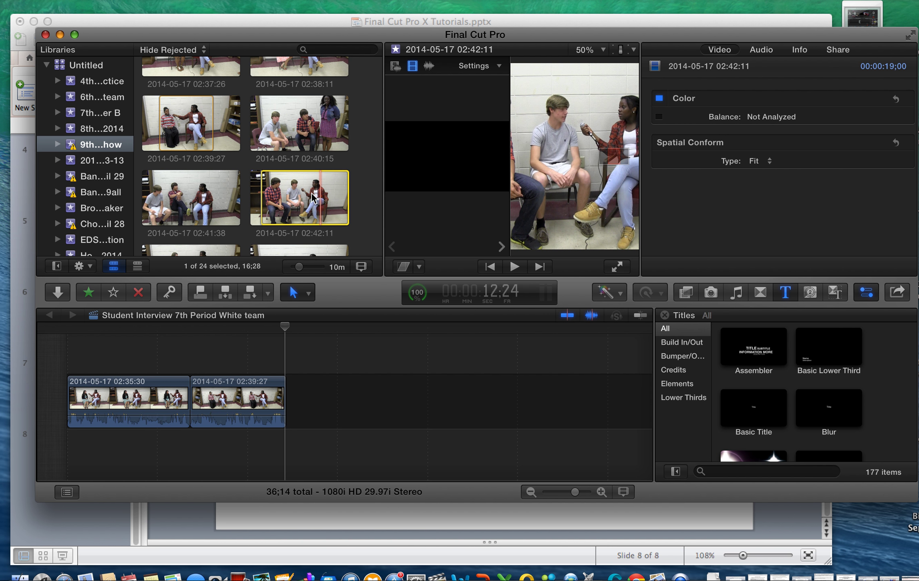
key("o")
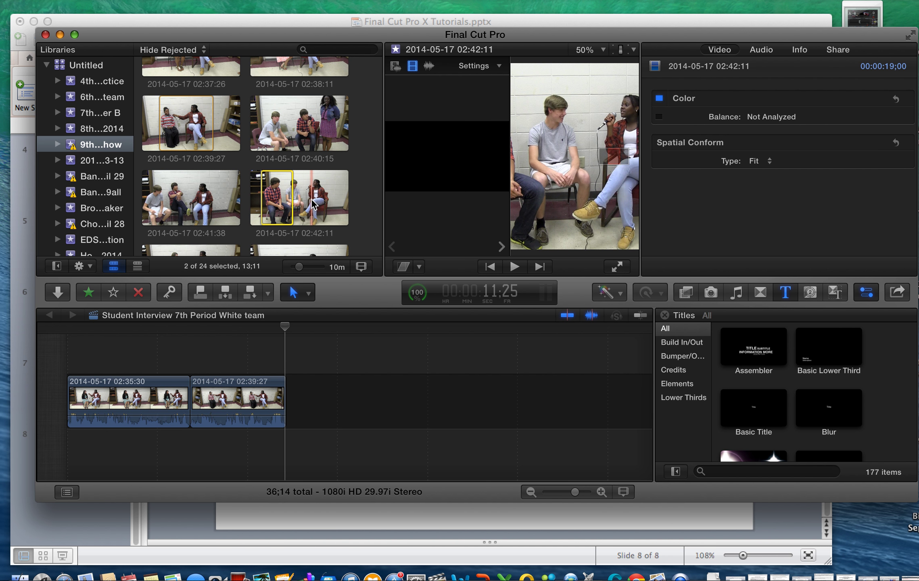
left_click_drag(312, 204, 348, 205)
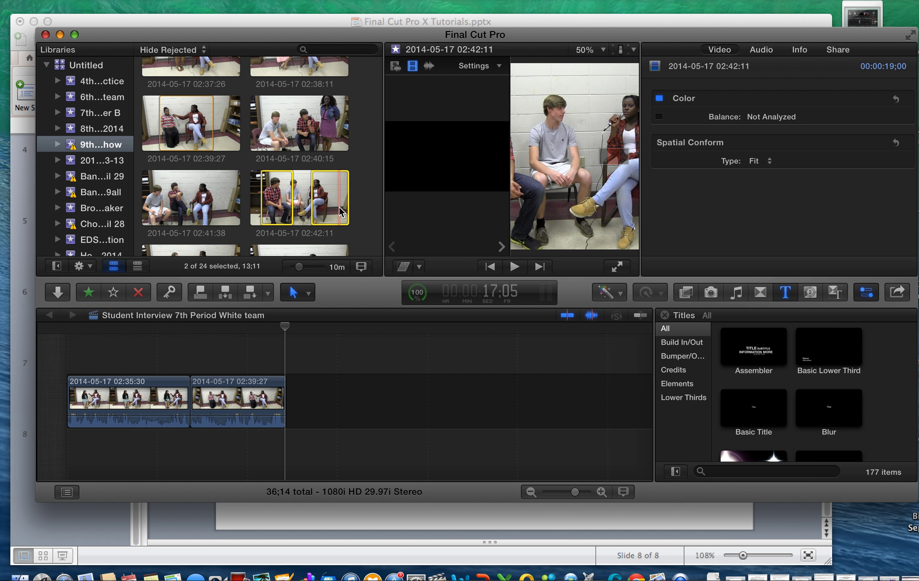
left_click_drag(348, 206, 339, 208)
key("space")
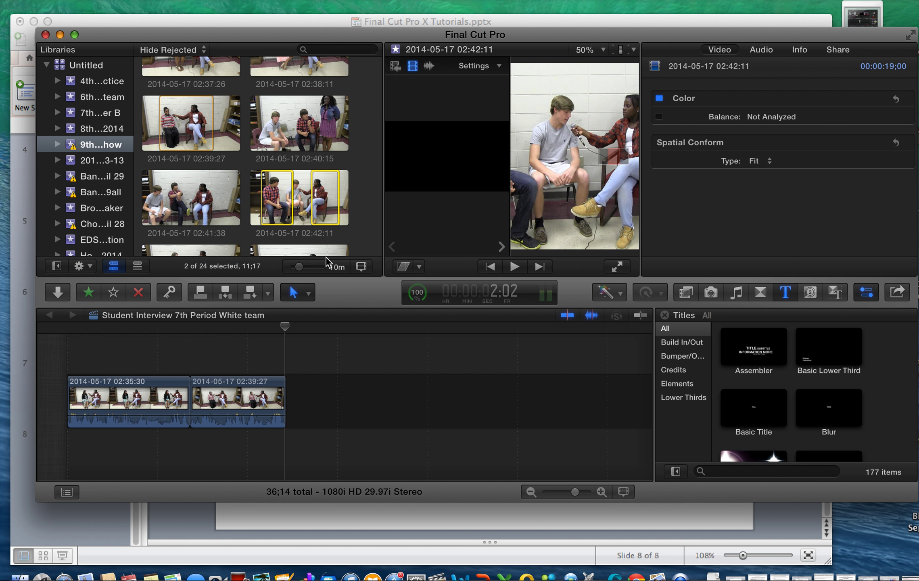
- Append the two marked ranges to the storyline end and connect them above it
left_click(252, 296)
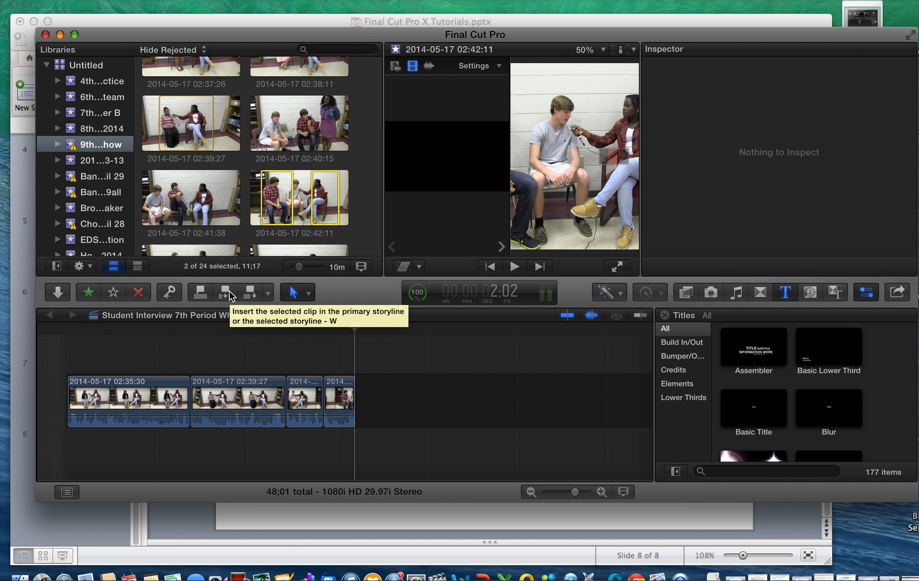
left_click(199, 292)
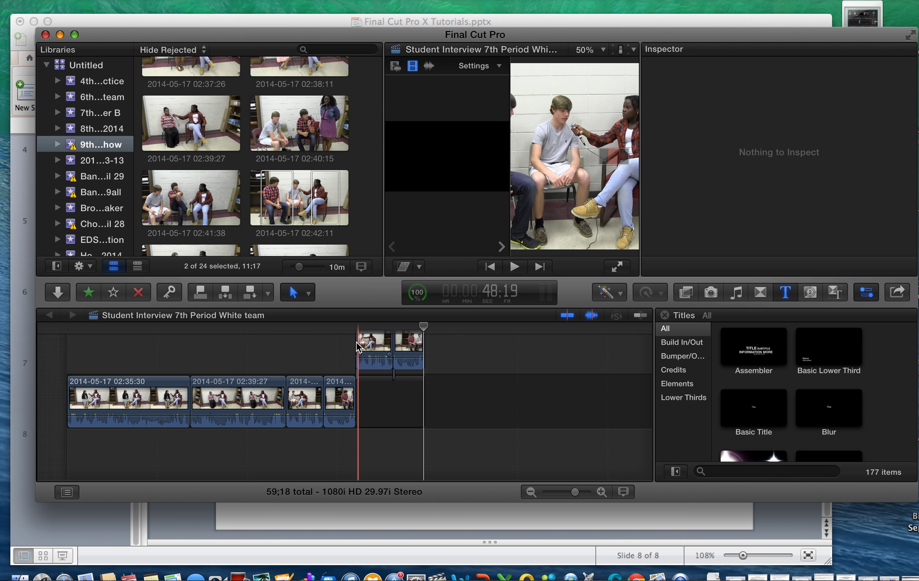
- Add more copies of the two ranges with Insert, Append and Connect, reaching 02:20;21
left_click(225, 291)
left_click(251, 293)
left_click(228, 291)
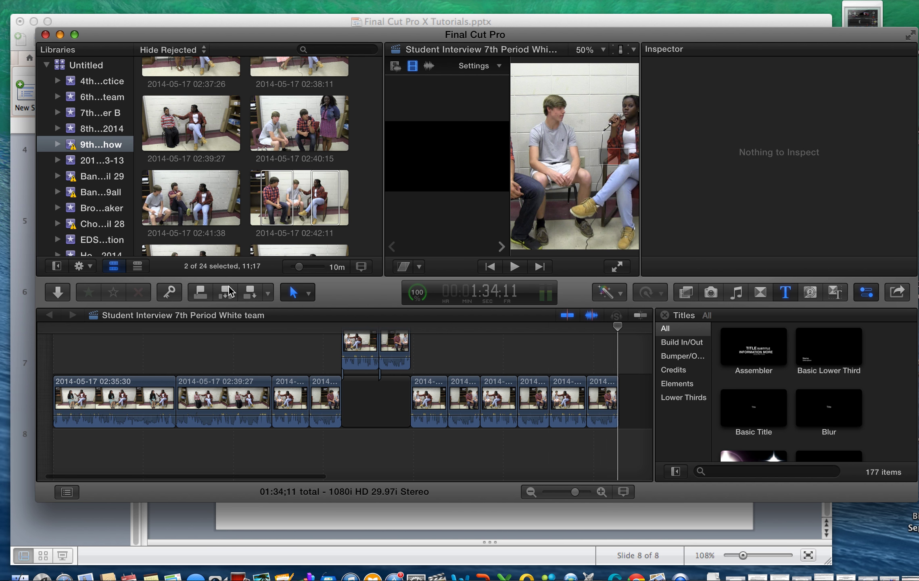
left_click(203, 289)
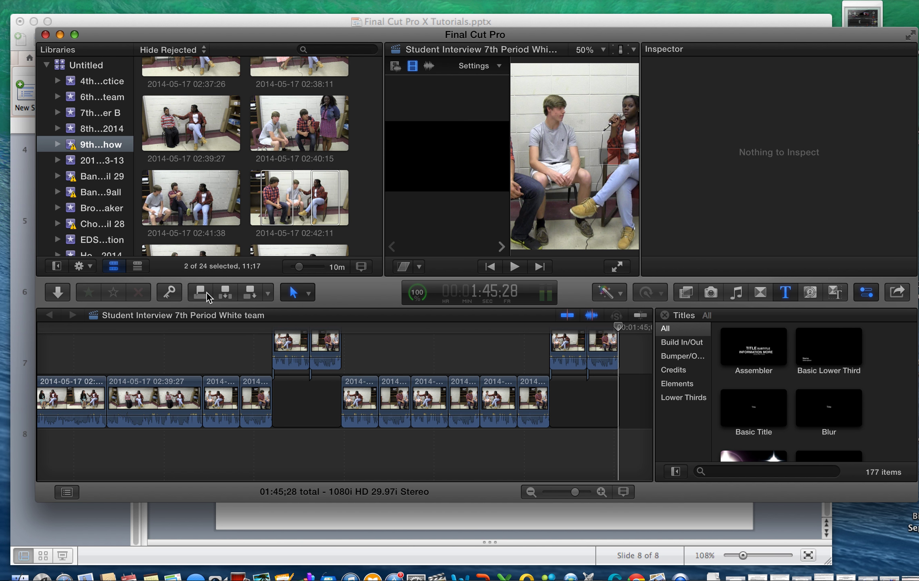
left_click(207, 293)
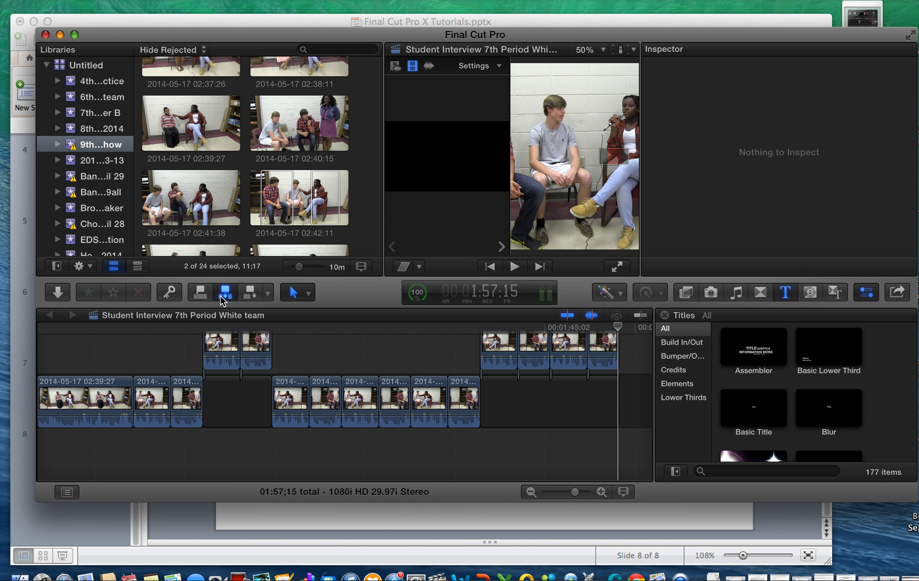
left_click(220, 296)
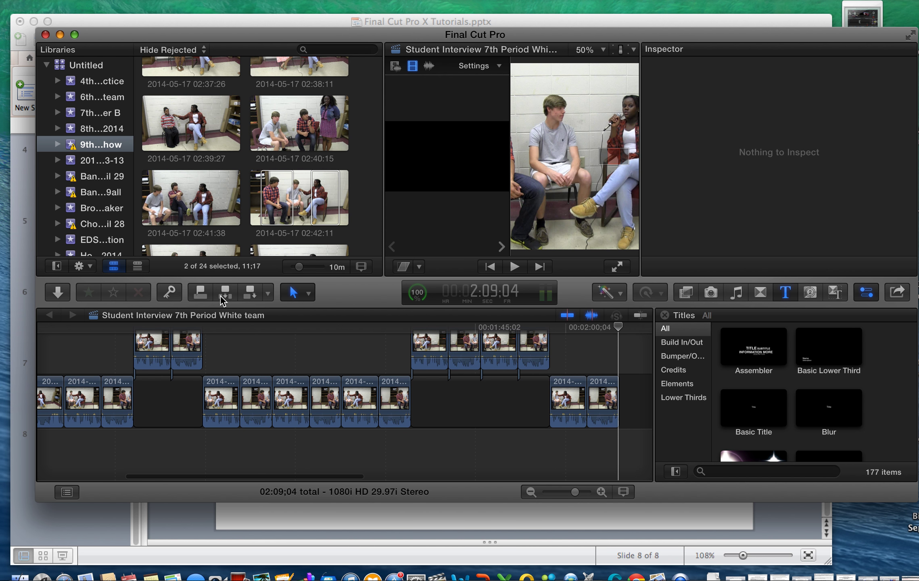
left_click(249, 297)
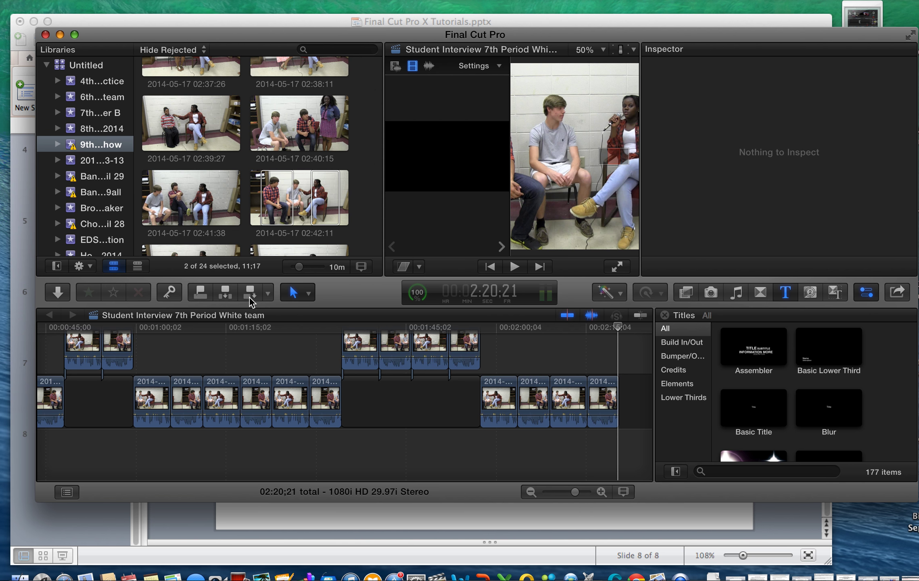
left_click(158, 18)
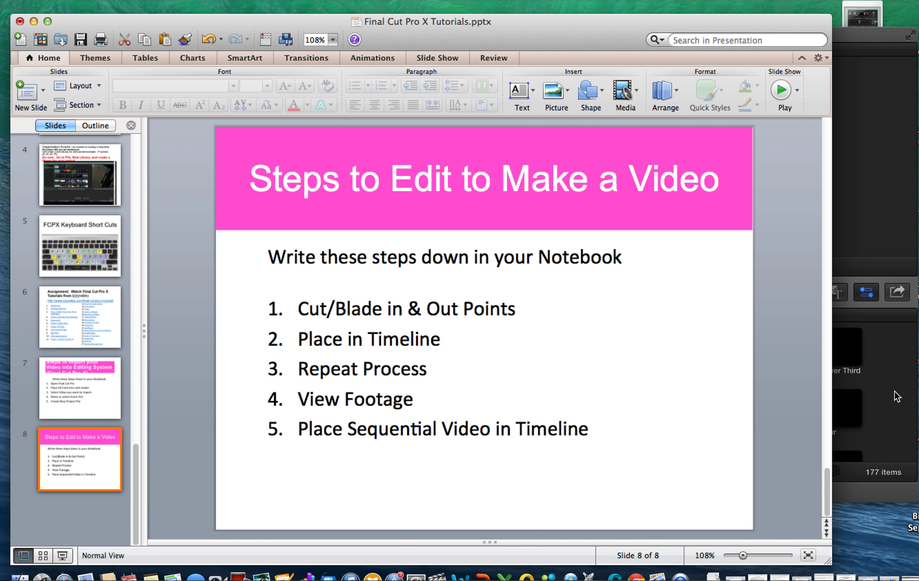
left_click(896, 376)
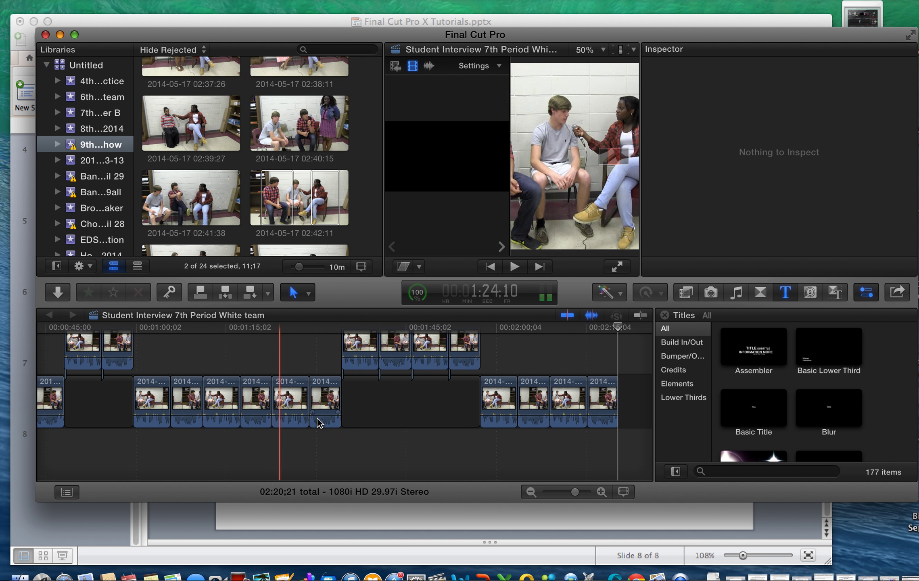
- Trim the gap edge slightly and select three storyline clips
left_click(342, 423)
left_click_drag(343, 426, 346, 427)
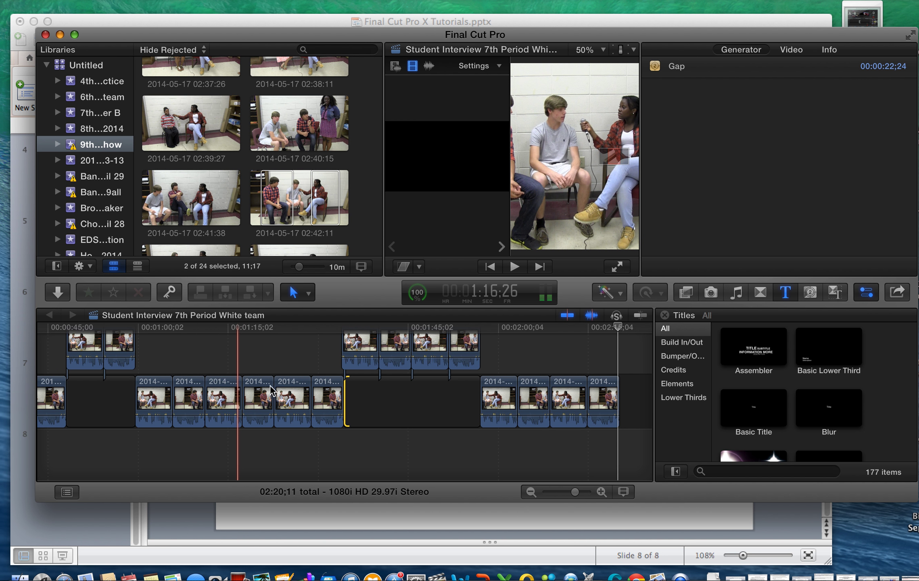
left_click_drag(238, 365, 299, 423)
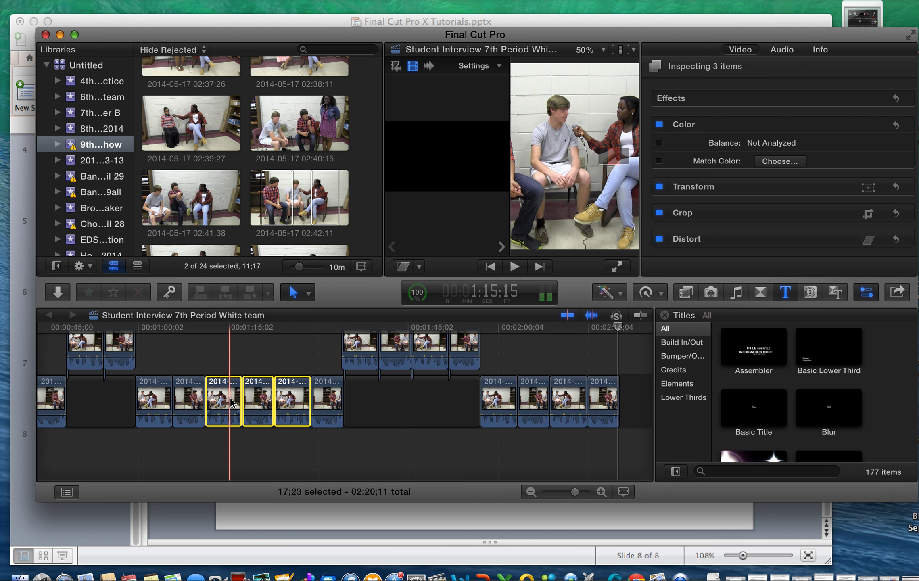
scroll(255, 405, "left", 5)
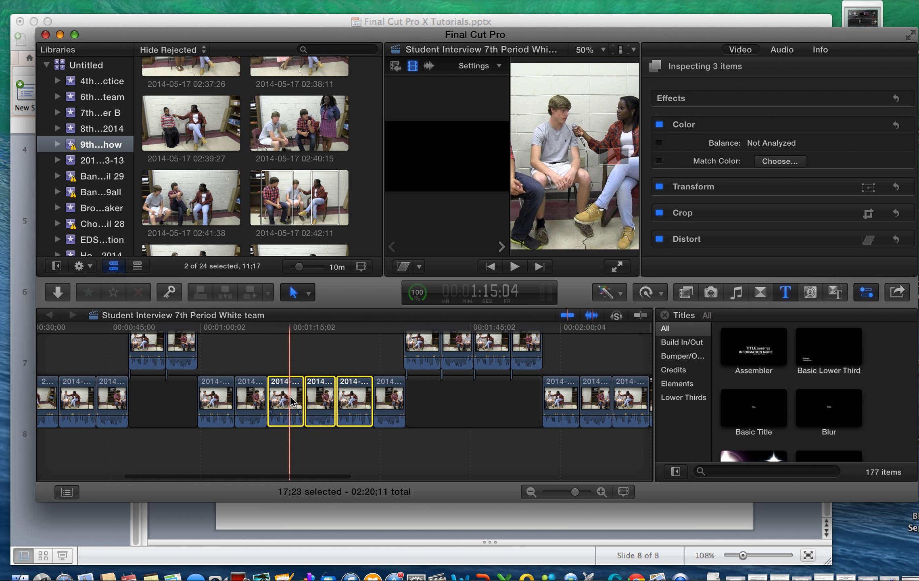
- Move the three clips to the timeline start and bring the PowerPoint slide forward
left_click_drag(332, 404, 80, 404)
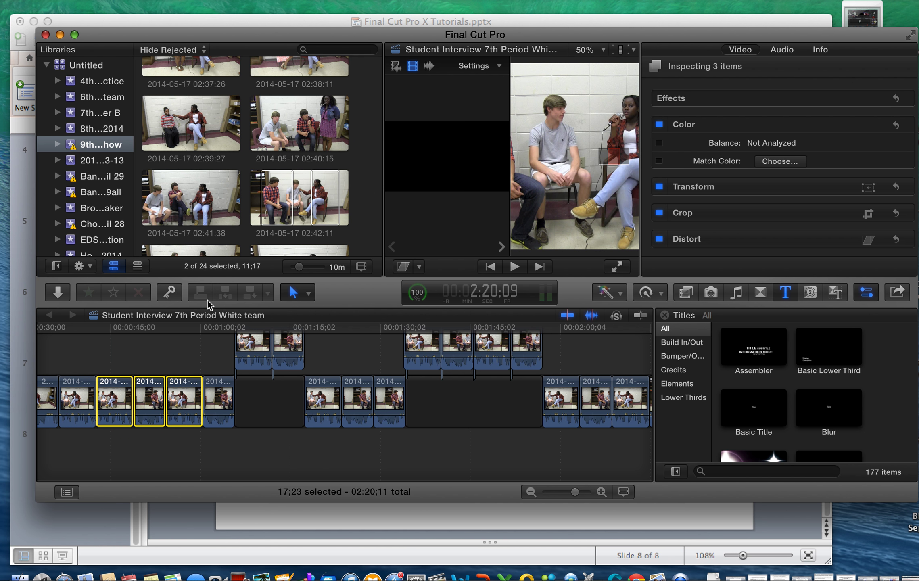
left_click(148, 388)
left_click_drag(150, 389, 57, 389)
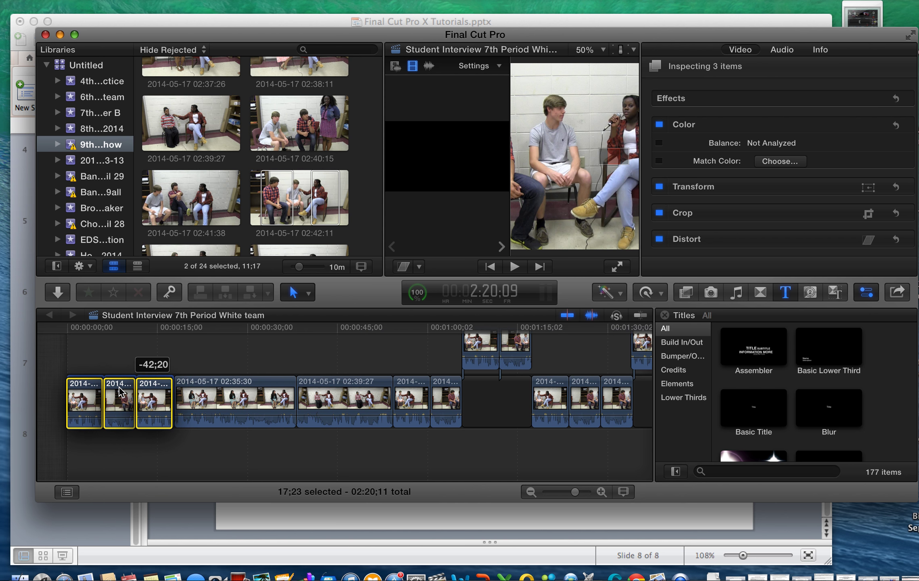
left_click_drag(56, 390, 120, 392)
key("End")
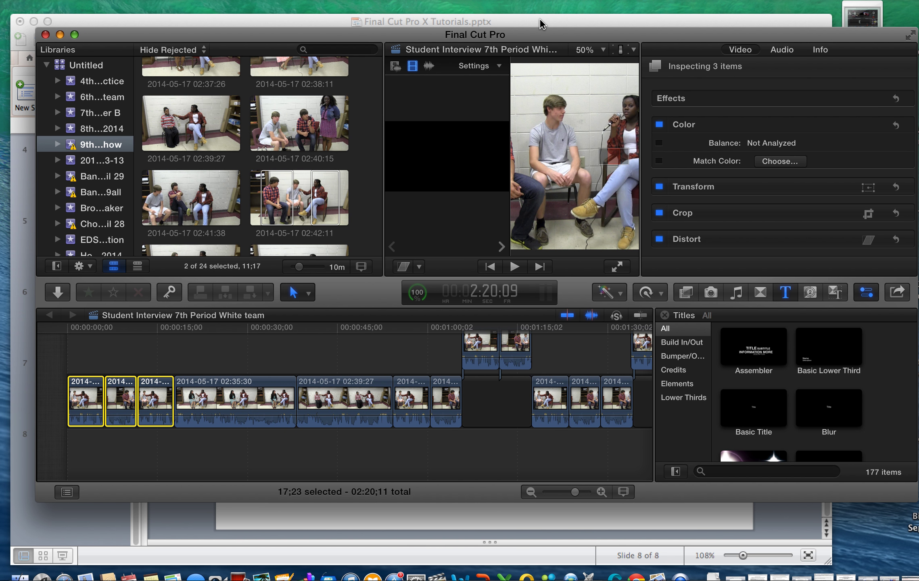
left_click(540, 19)
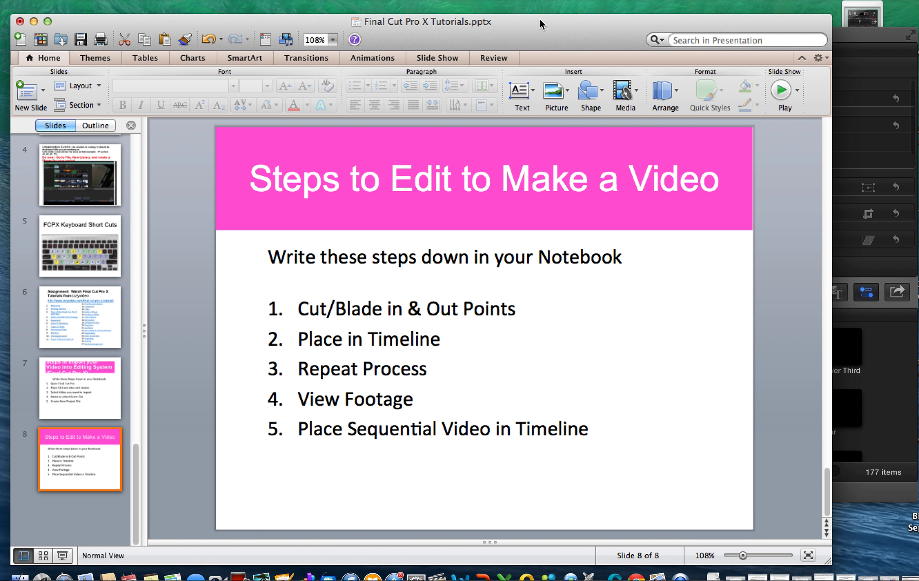
- Bring Final Cut Pro forward and scroll the browser to the clips from 02:46:17 onward
left_click(852, 39)
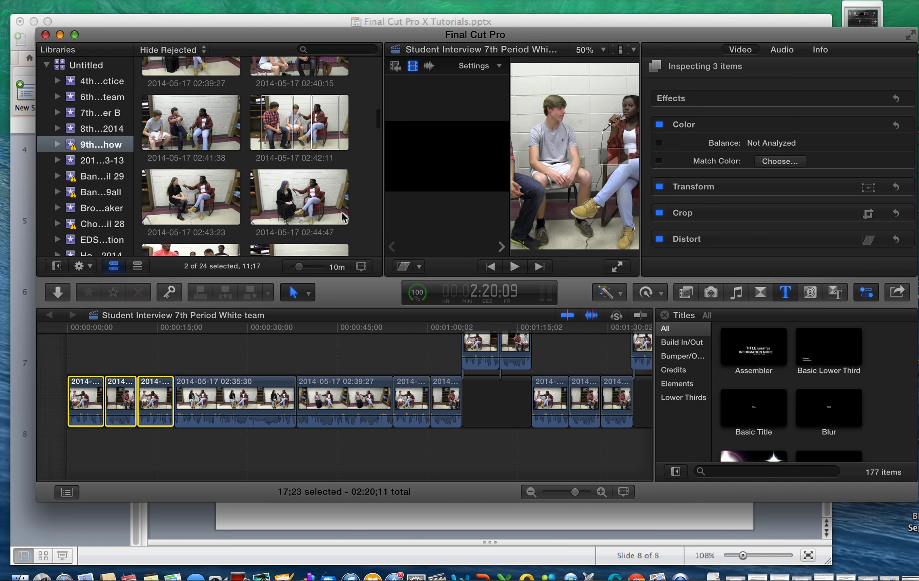
scroll(342, 215, "down", 5)
scroll(343, 216, "down", 3)
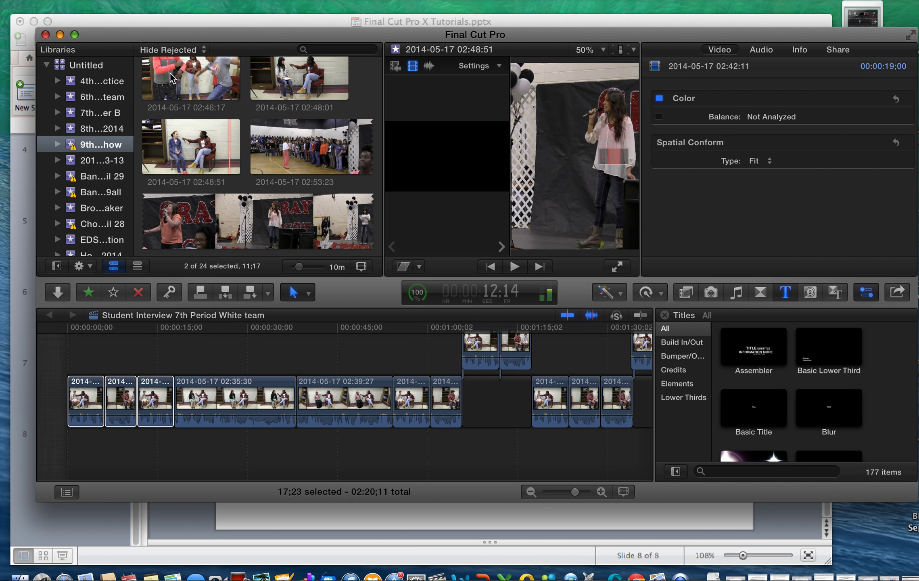
left_click(161, 17)
- Show slide 5, FCPX Keyboard Short Cuts, from the Slides pane
left_click(87, 227)
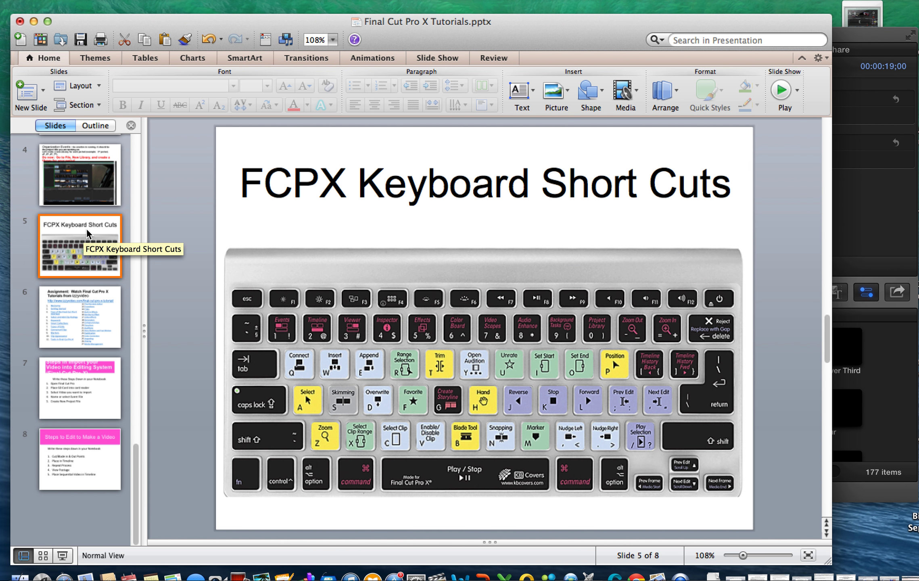